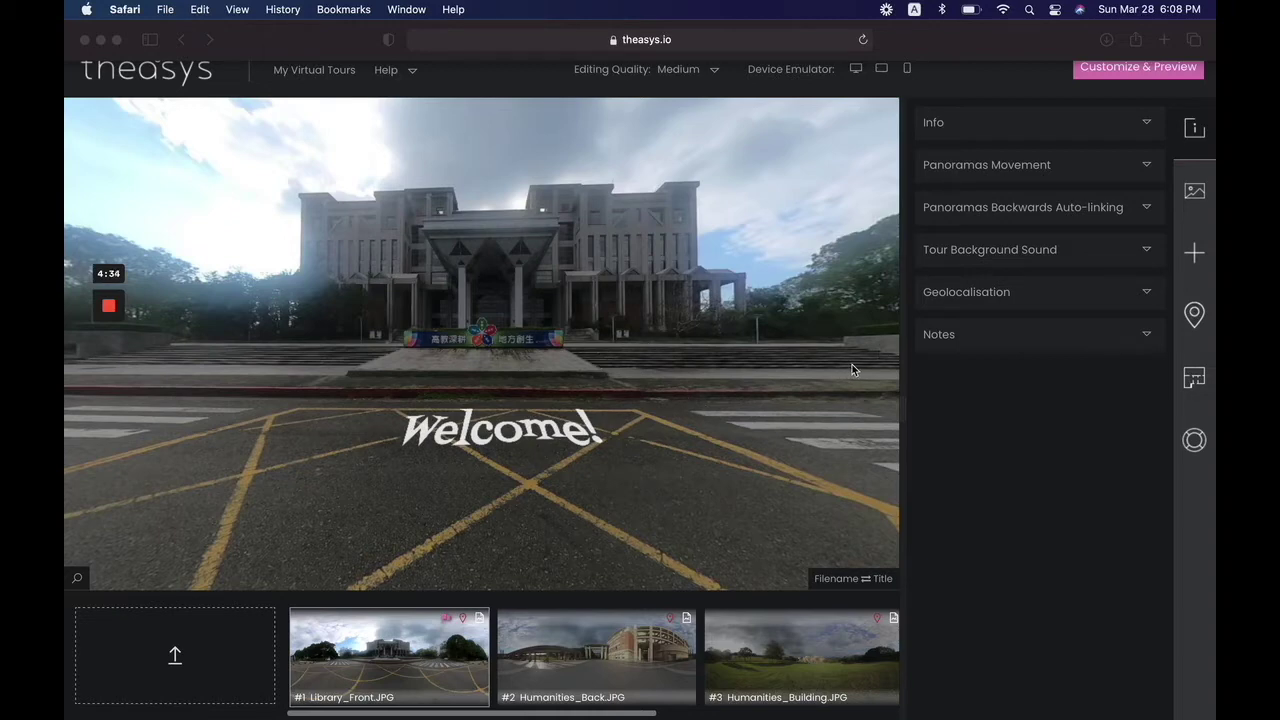
# Open Library_Front's Panorama Properties and re-expand its Panorama Background Sound upload section.
pyautogui.click(1196, 195)
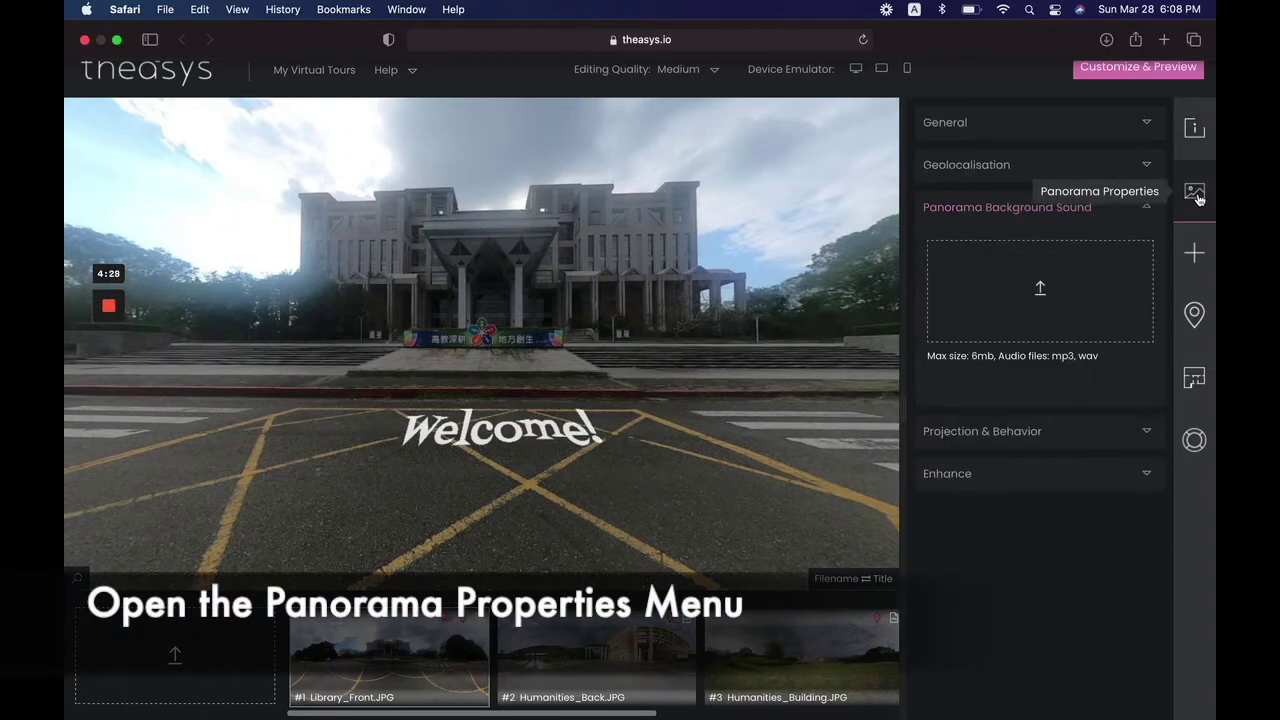
pyautogui.click(1152, 209)
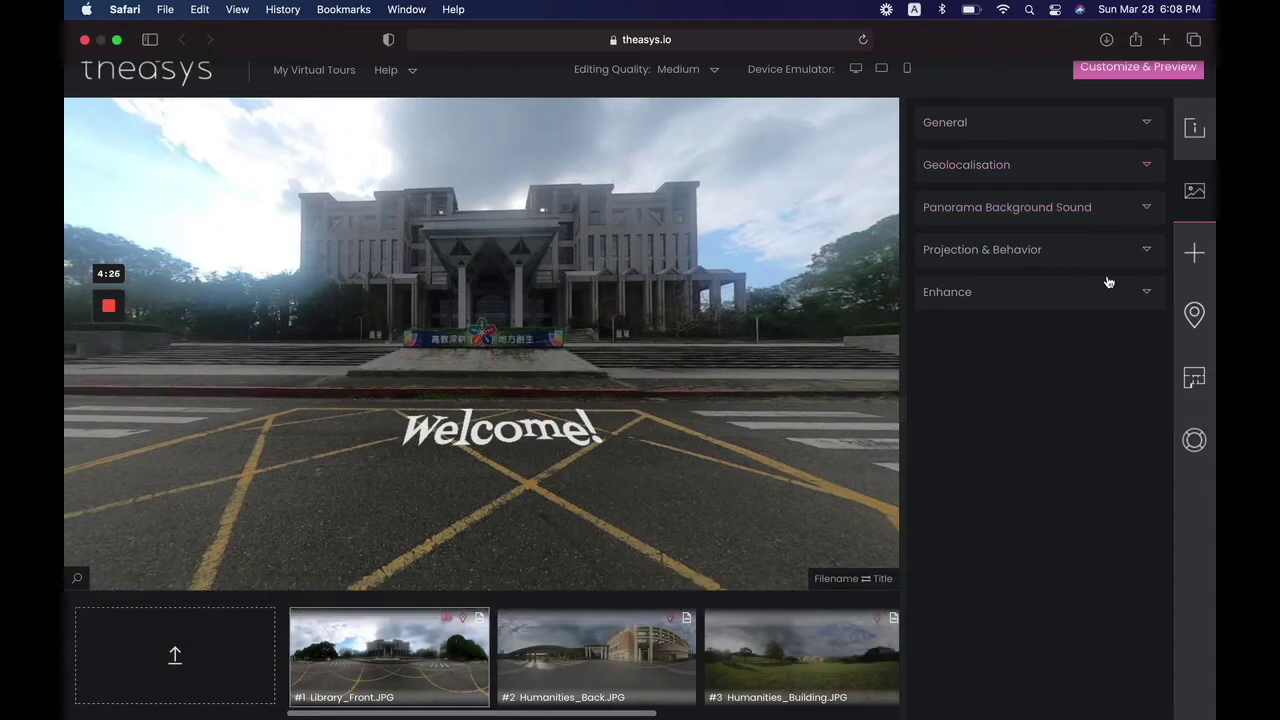
pyautogui.click(1150, 209)
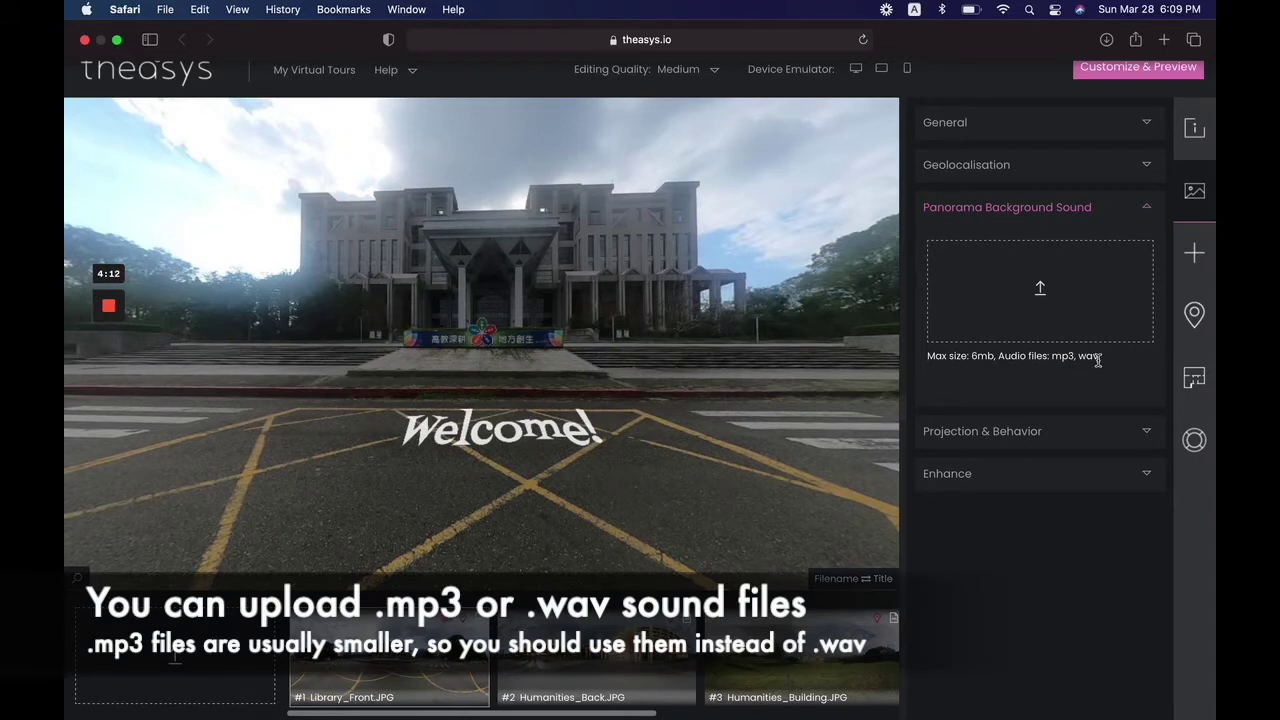
# Choose D1.wav from the SAMPLES folder as Library_Front's background sound upload.
pyautogui.click(1040, 288)
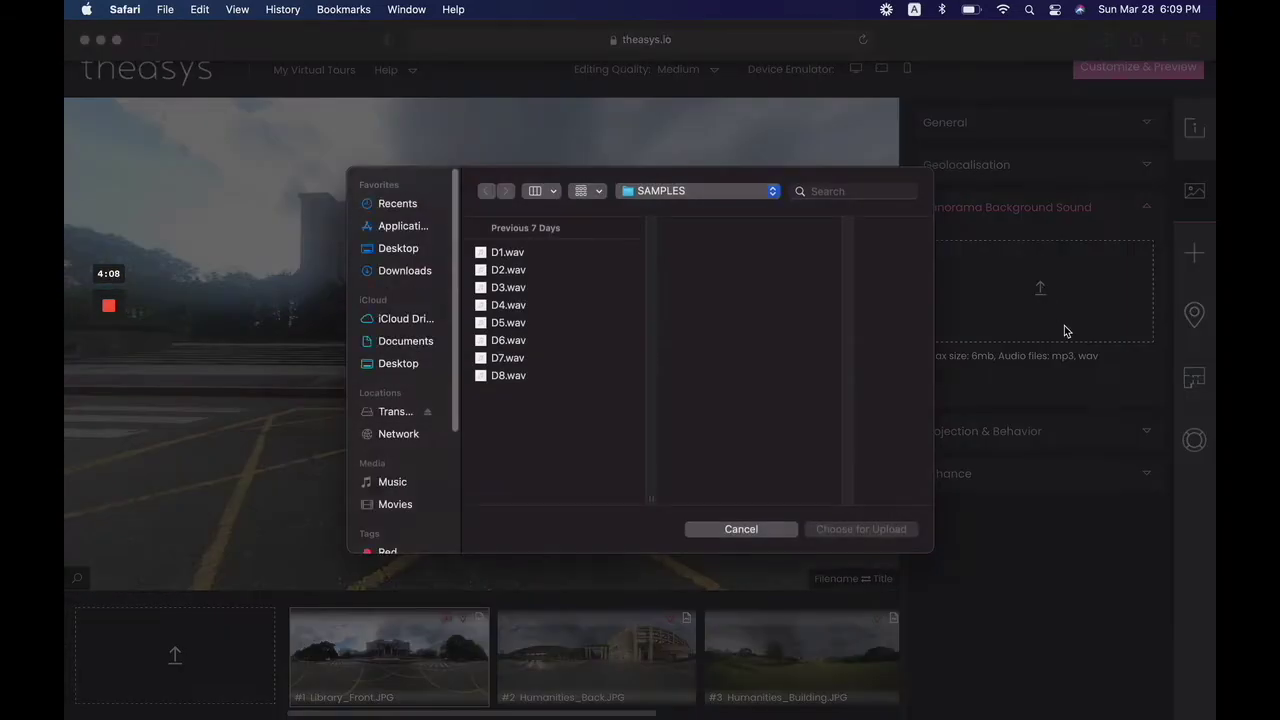
pyautogui.click(519, 256)
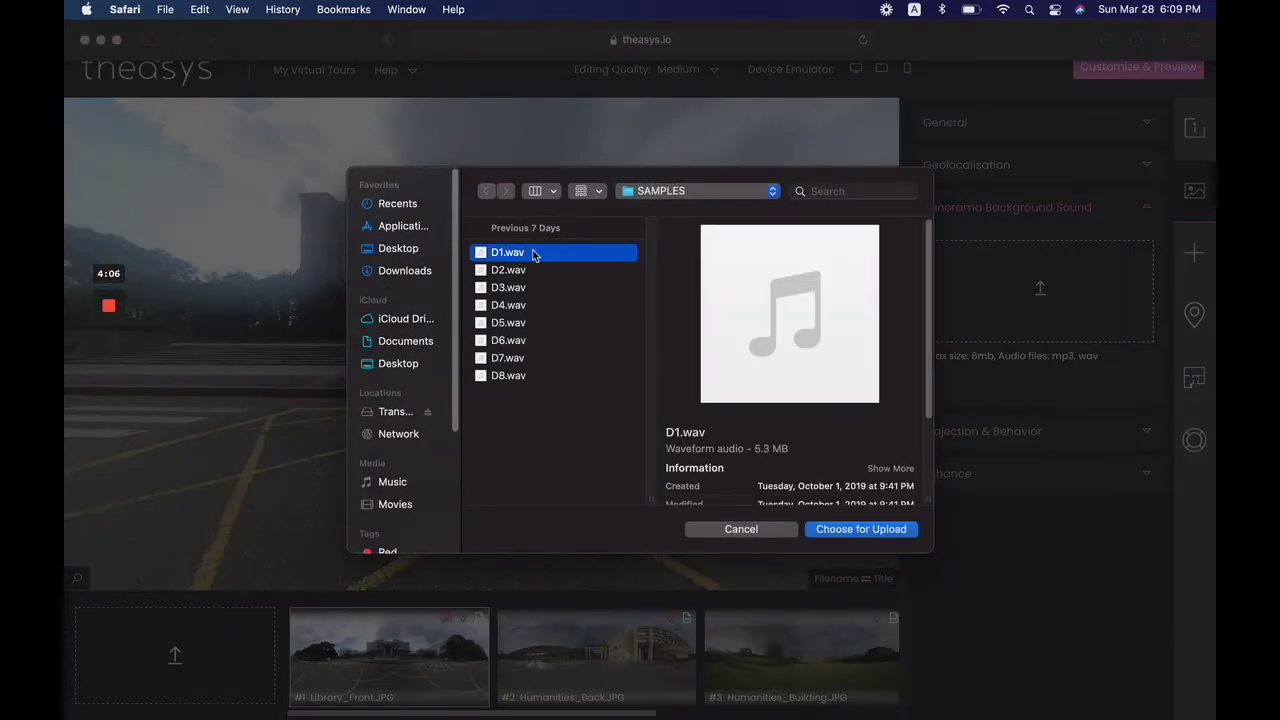
pyautogui.click(860, 531)
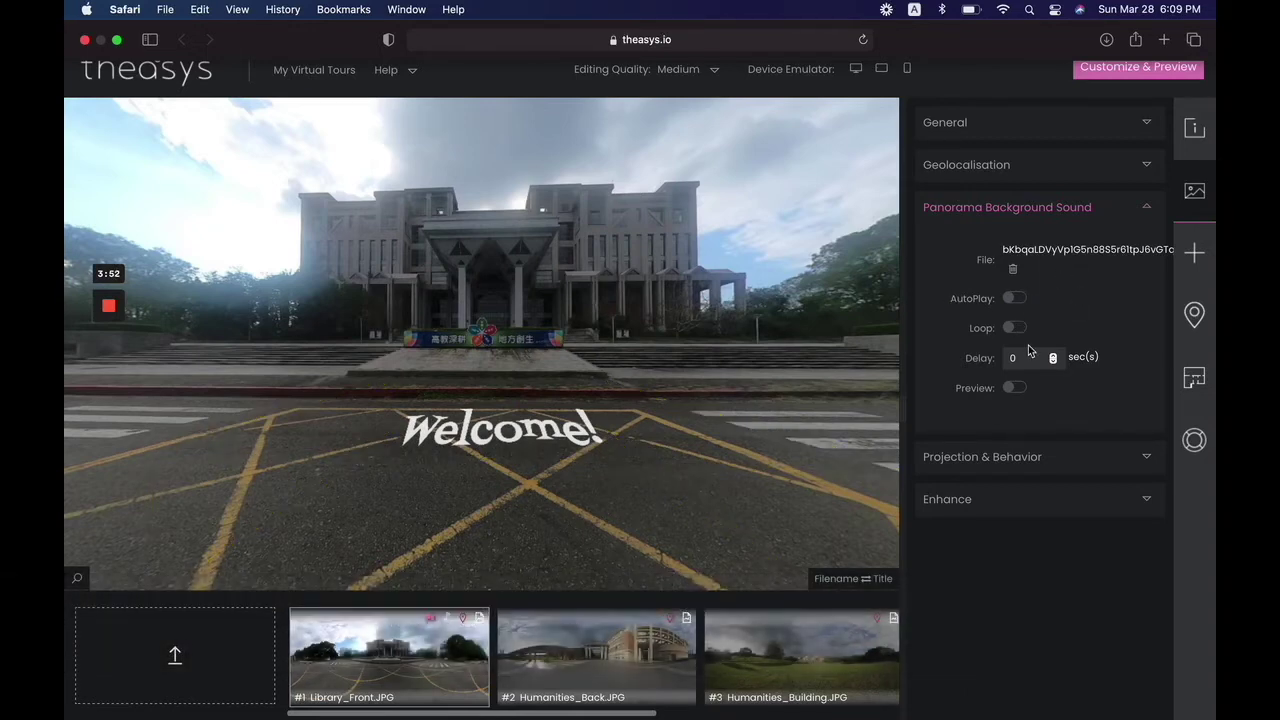
# Preview the sound, then turn on AutoPlay and Loop with a 0-second delay.
pyautogui.click(1015, 387)
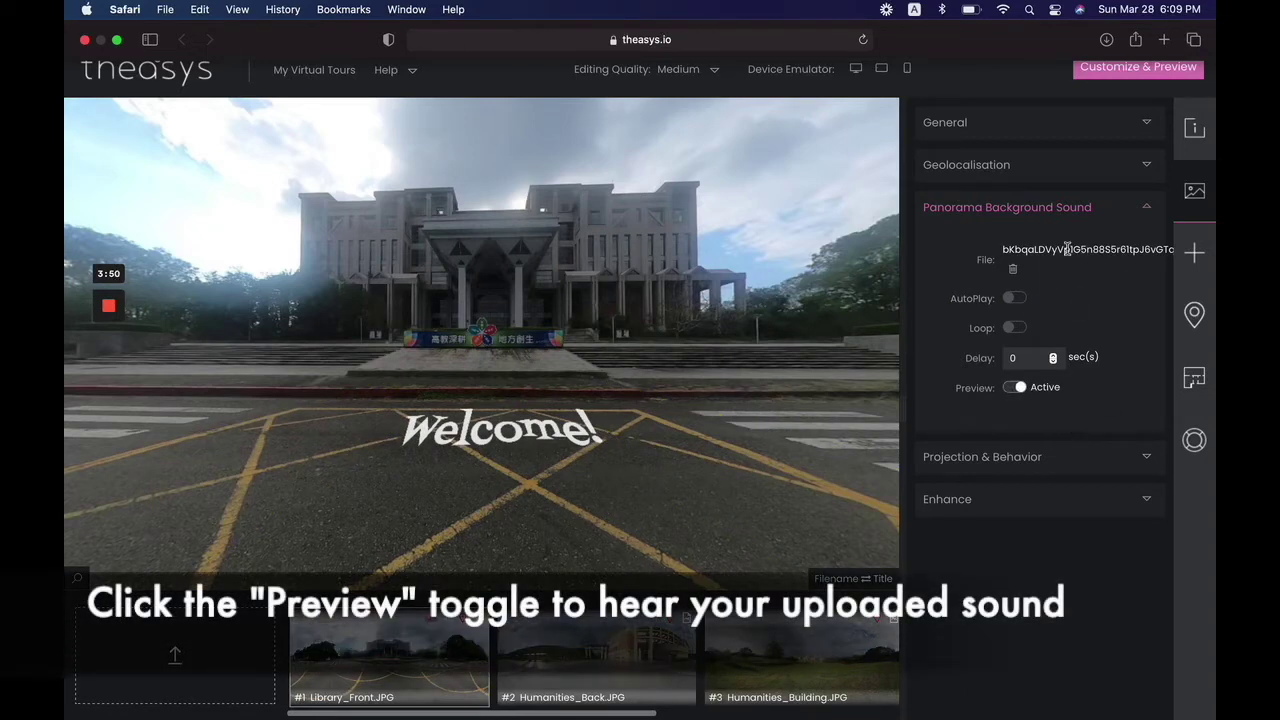
pyautogui.click(1014, 300)
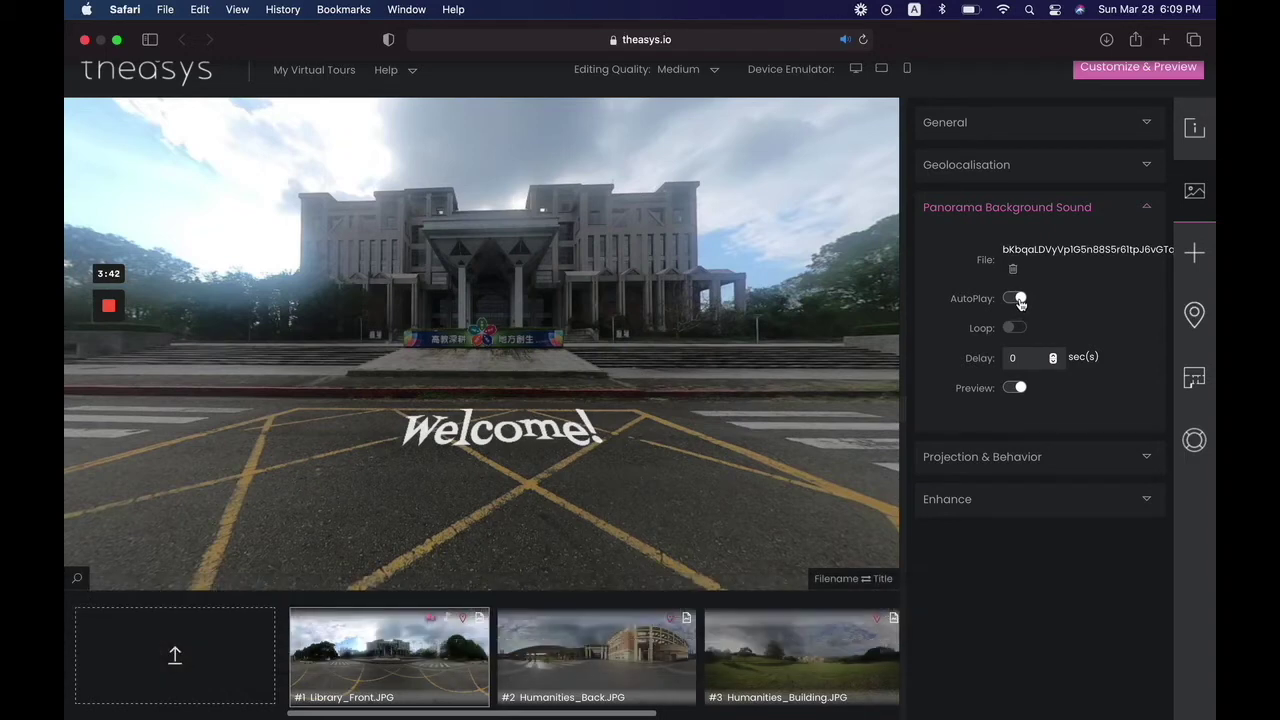
pyautogui.click(1014, 327)
pyautogui.click(1025, 359)
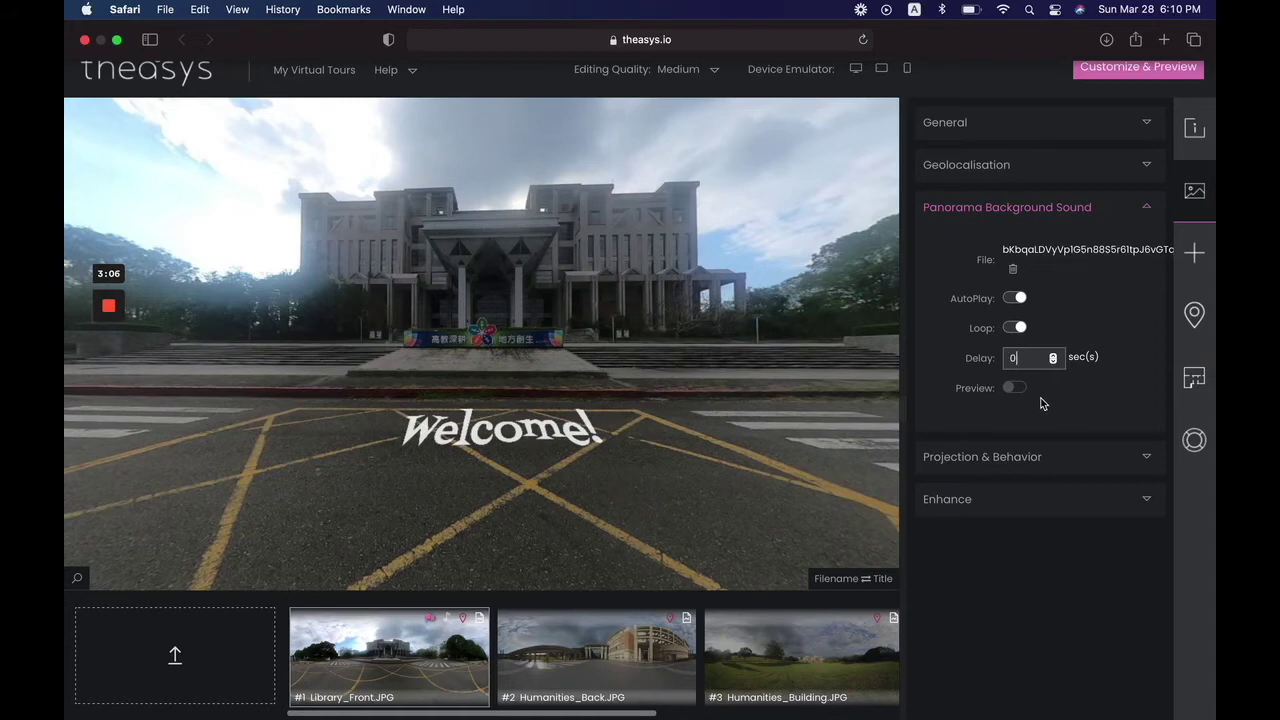
pyautogui.click(1017, 329)
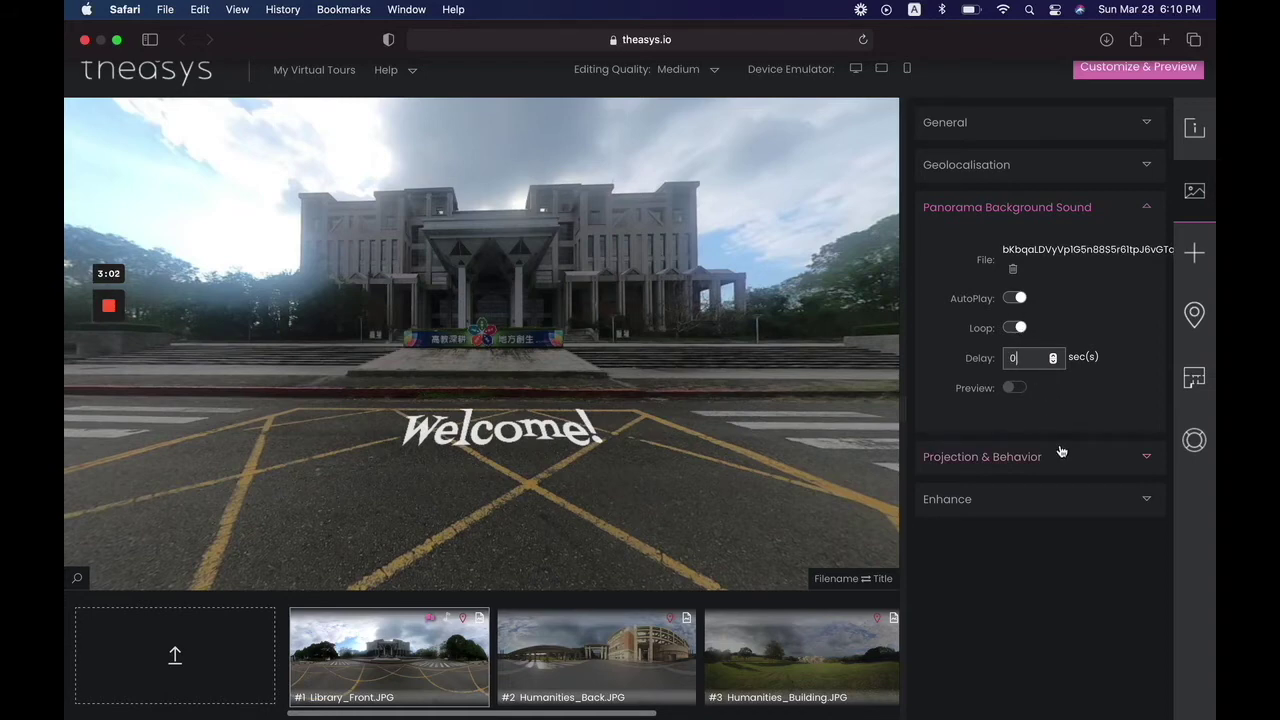
# Delete Library_Front's background sound and show the Project Properties panel.
pyautogui.click(1013, 271)
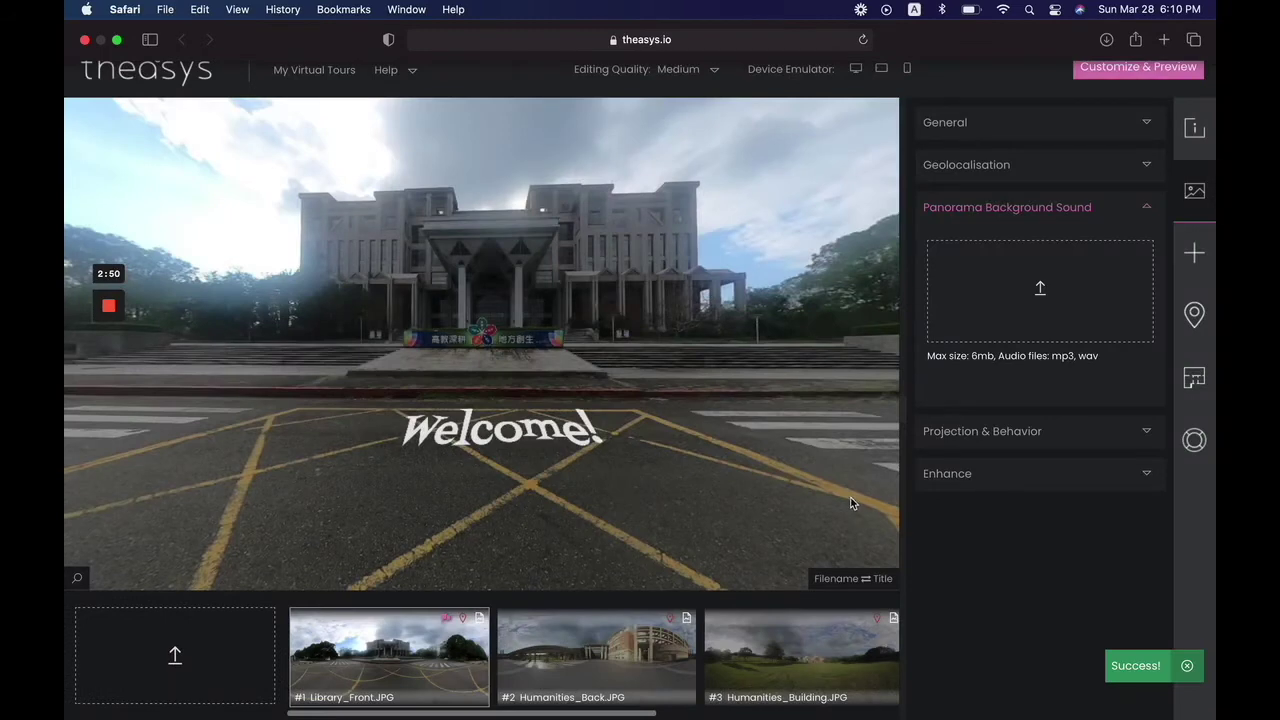
pyautogui.click(1196, 130)
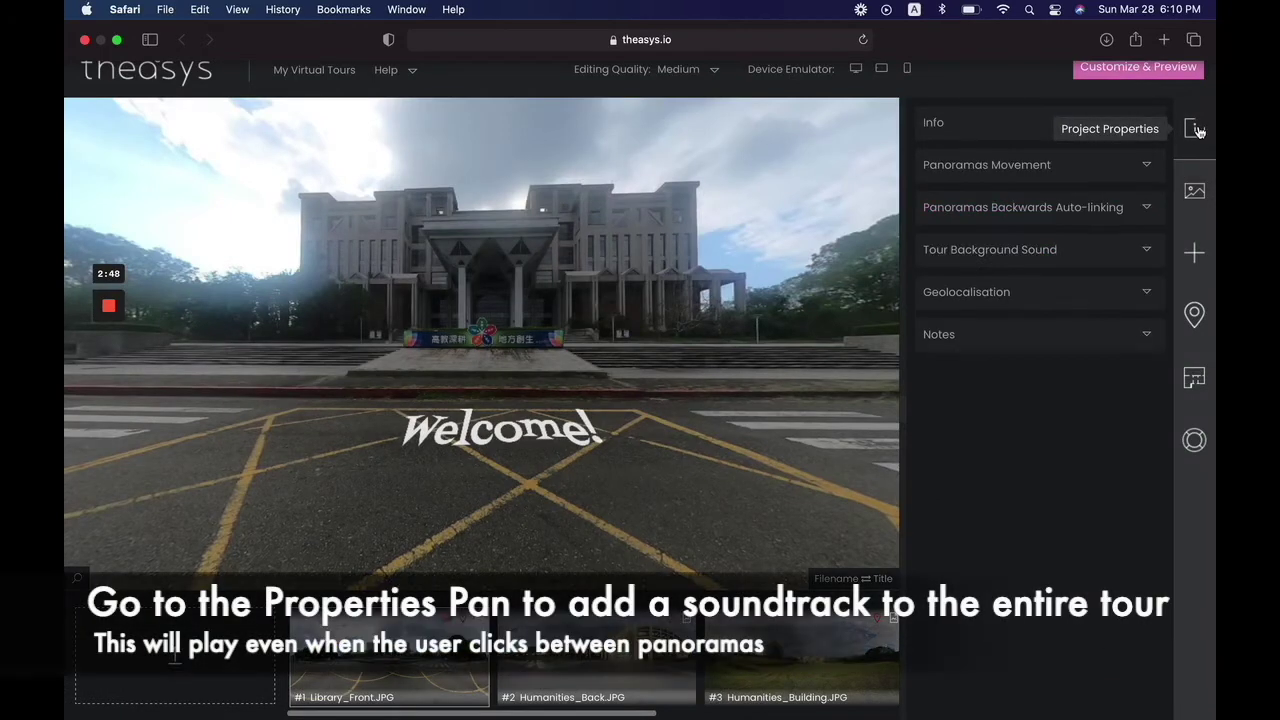
# Upload D1.wav under Tour Background Sound as the tour-wide soundtrack.
pyautogui.click(1006, 254)
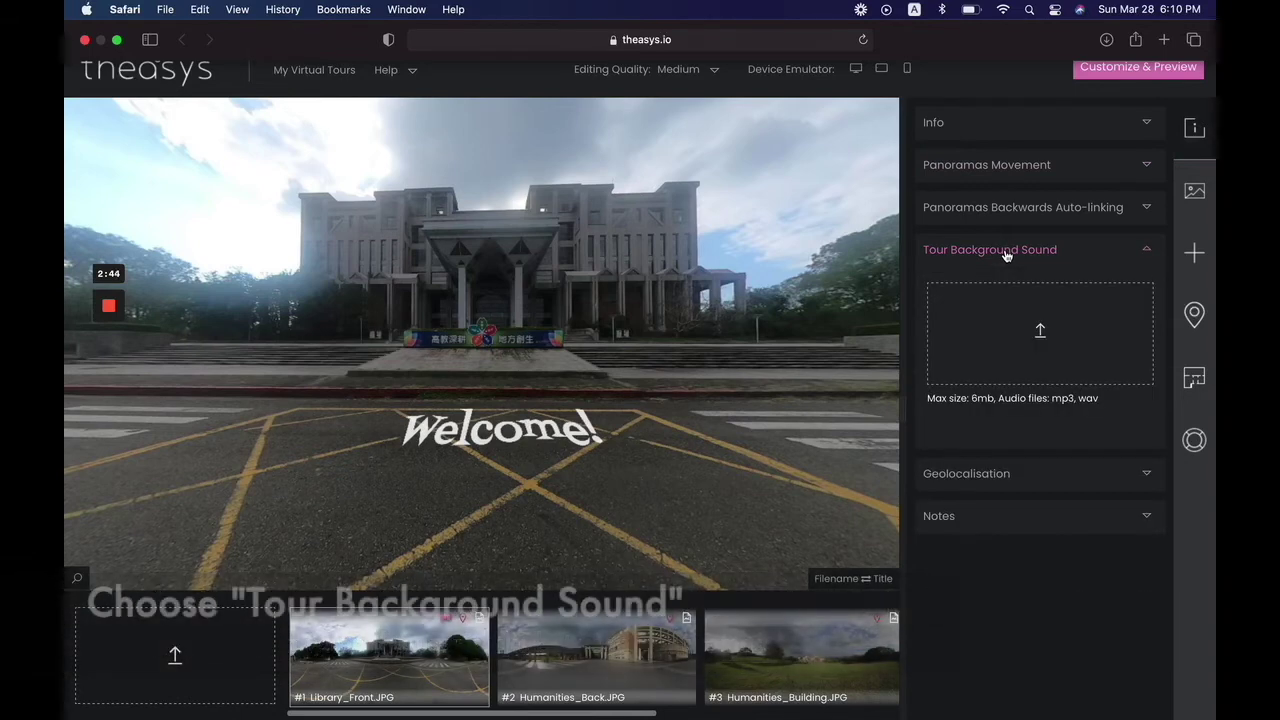
pyautogui.click(1040, 332)
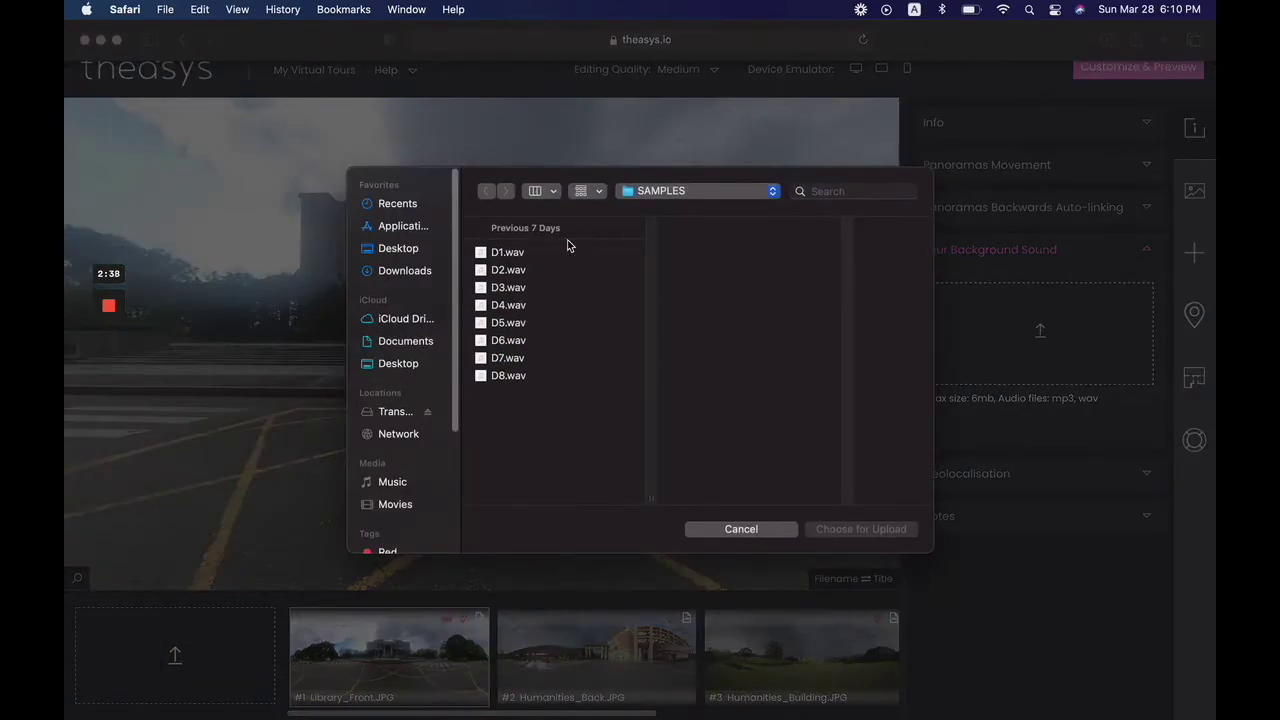
pyautogui.click(500, 253)
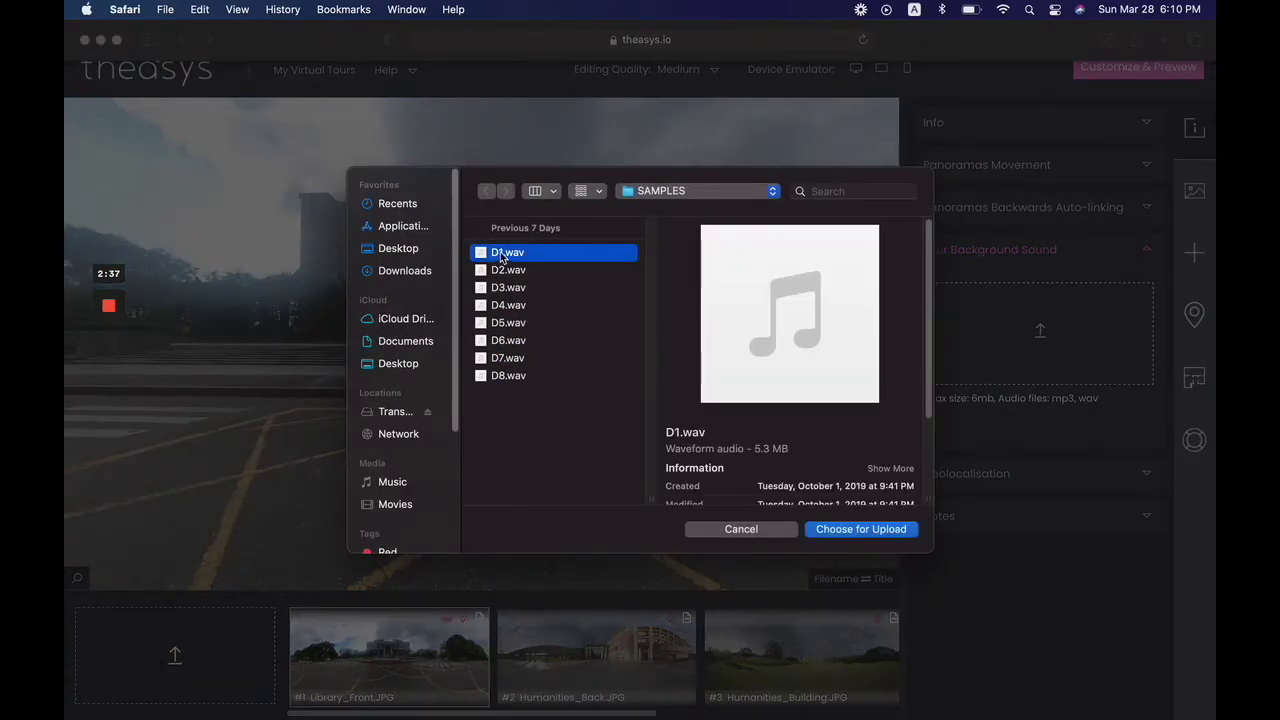
pyautogui.click(866, 531)
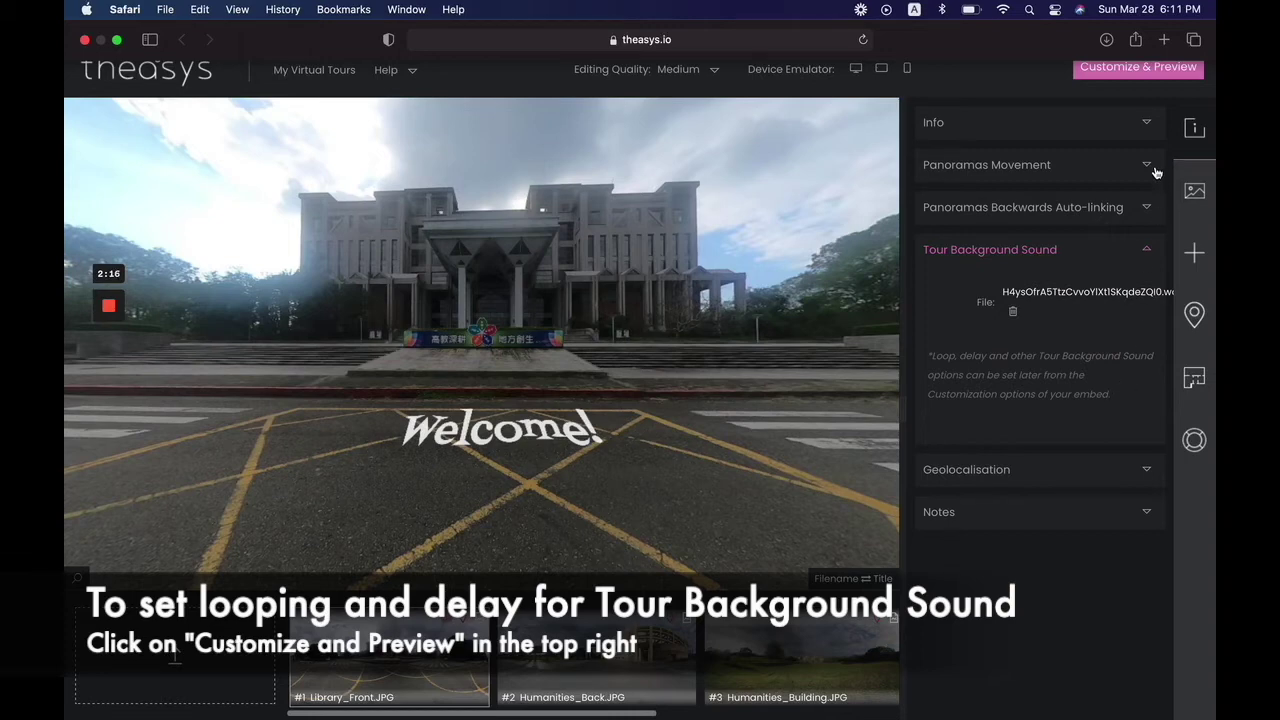
# Open the Tour Embed Options editor for the NCNU 01 (auto-generated) embed from Customize & Preview.
pyautogui.click(1133, 80)
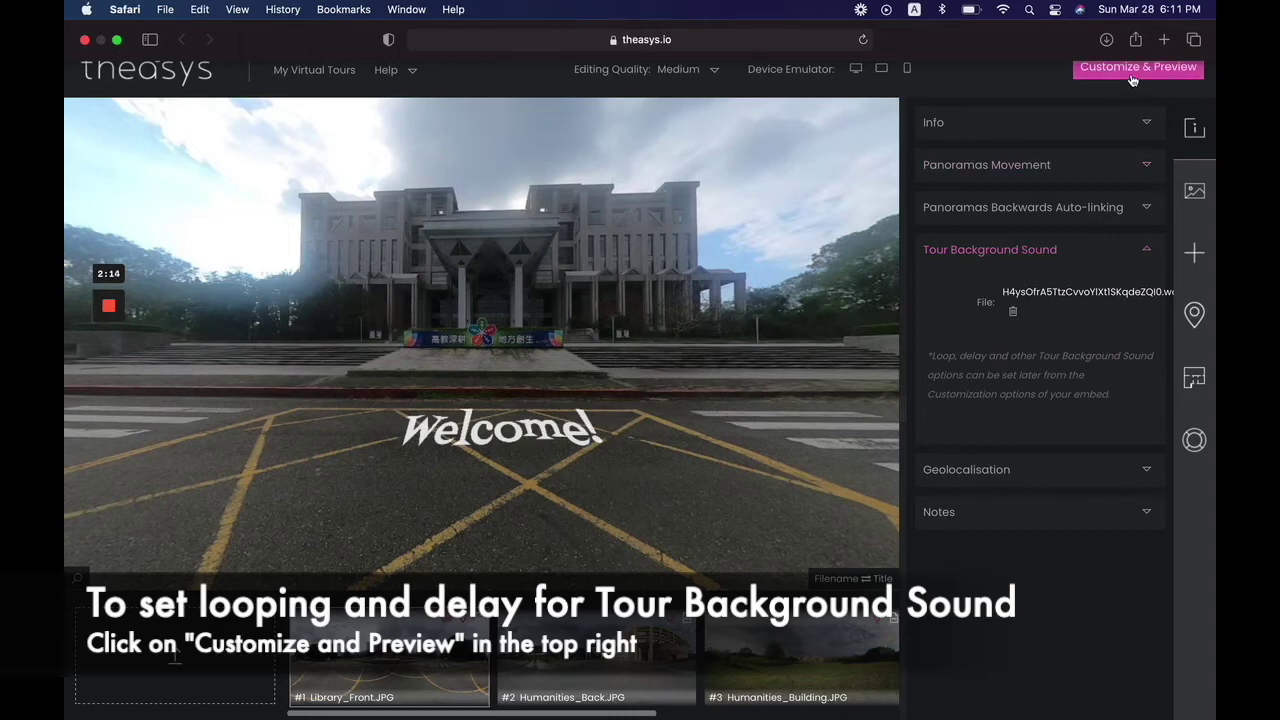
pyautogui.scroll(-2, 1133, 80)
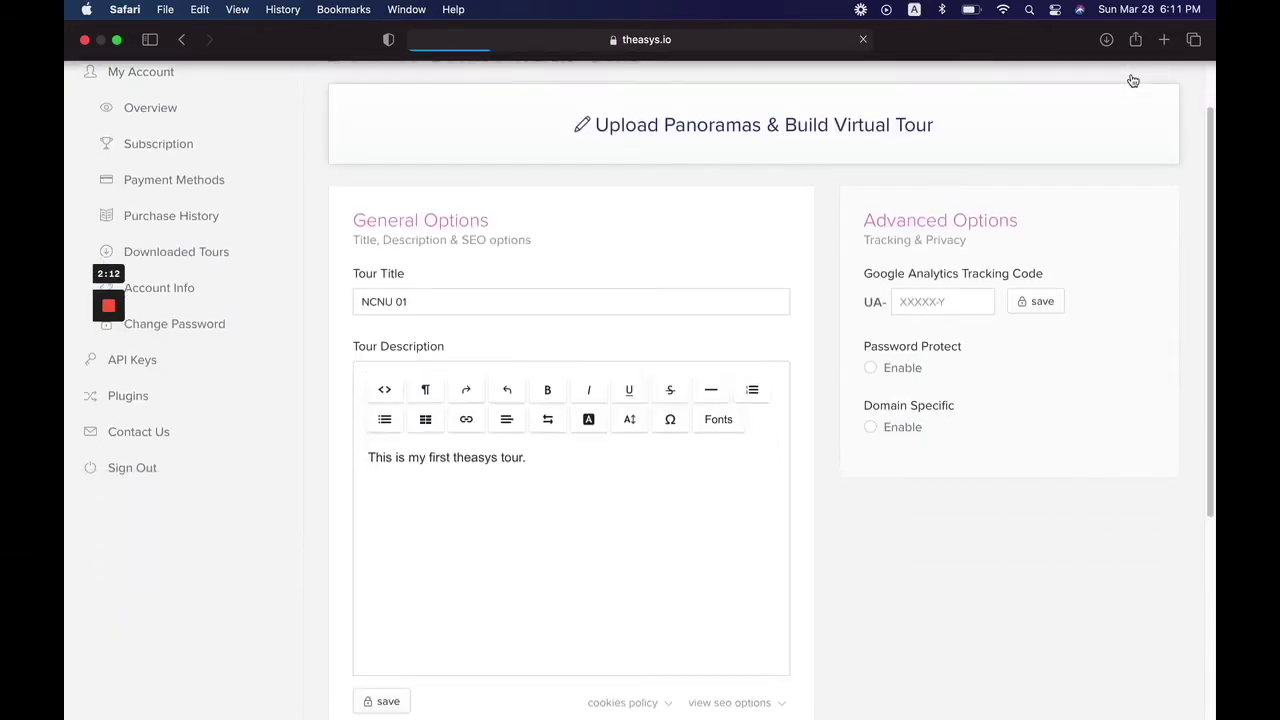
pyautogui.scroll(-5, 1133, 80)
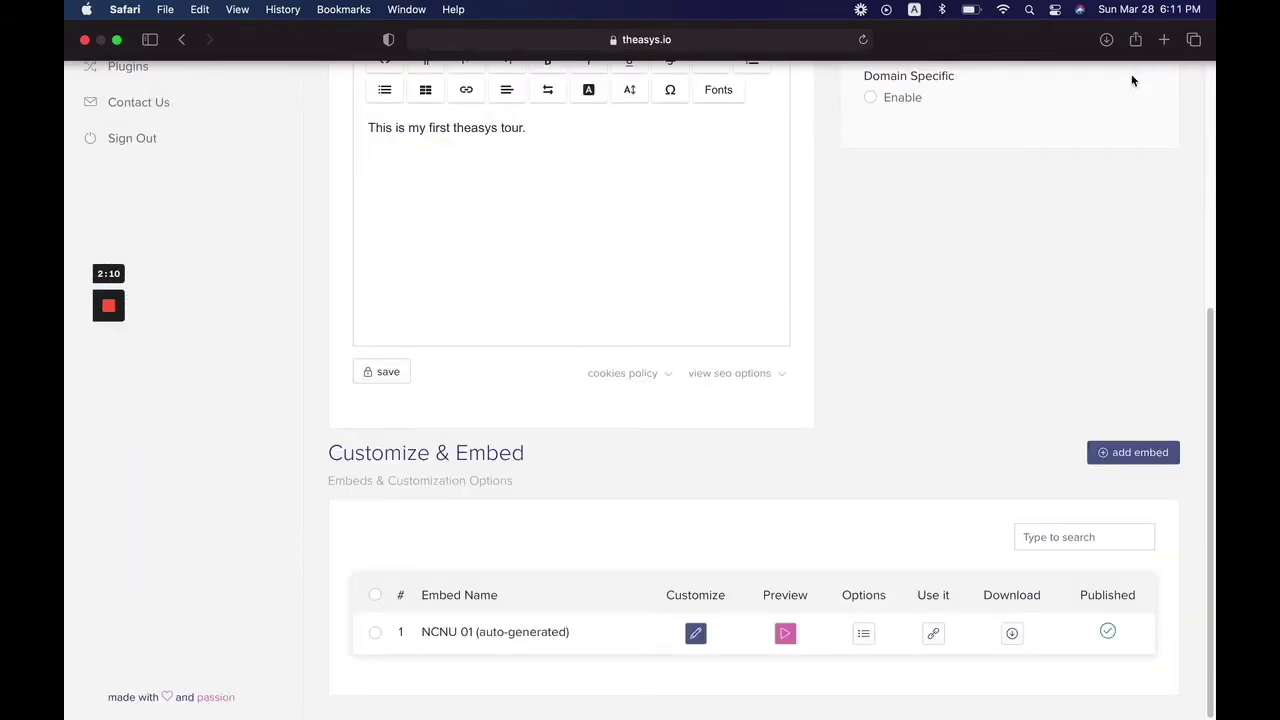
pyautogui.scroll(5, 917, 294)
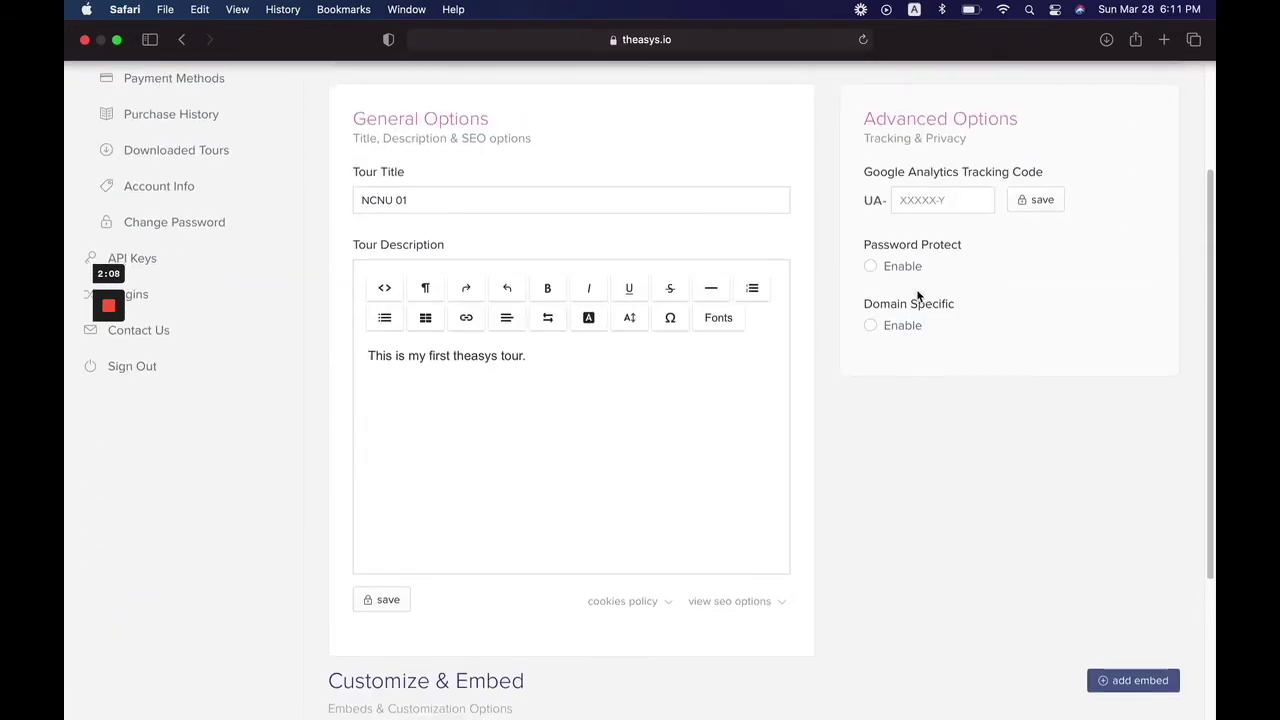
pyautogui.scroll(-4, 918, 296)
pyautogui.scroll(-1, 918, 296)
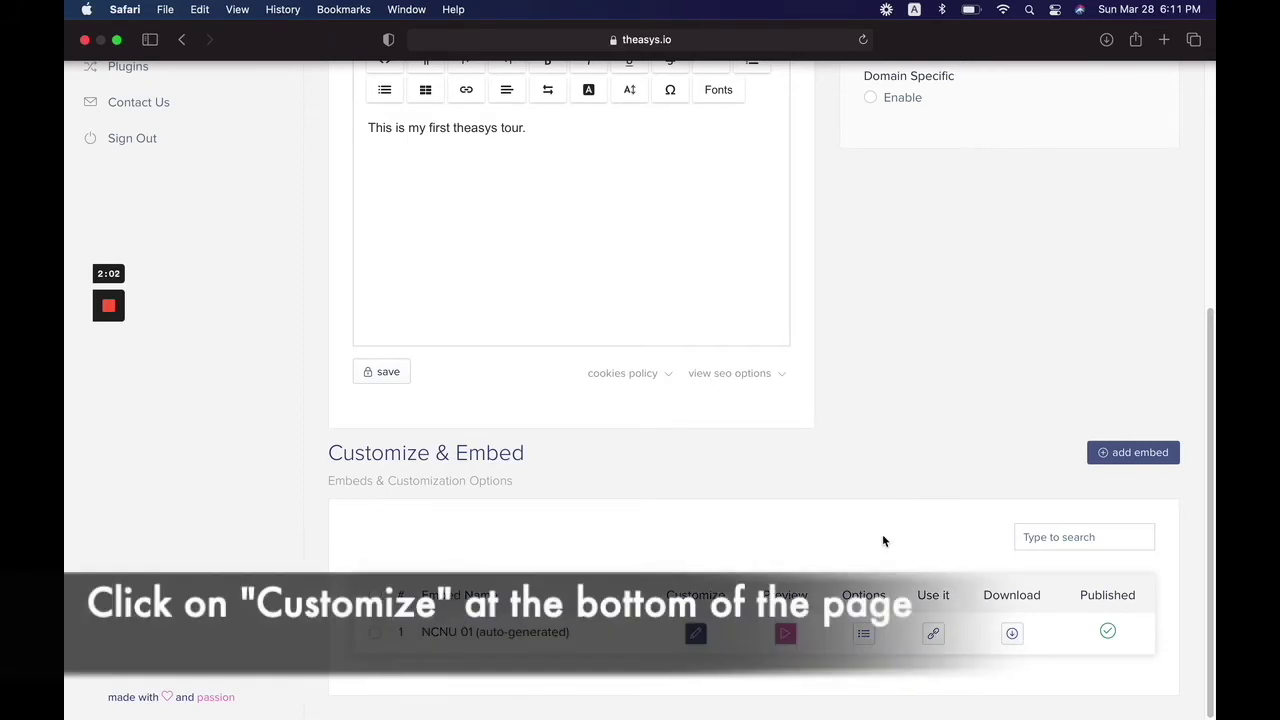
pyautogui.click(698, 633)
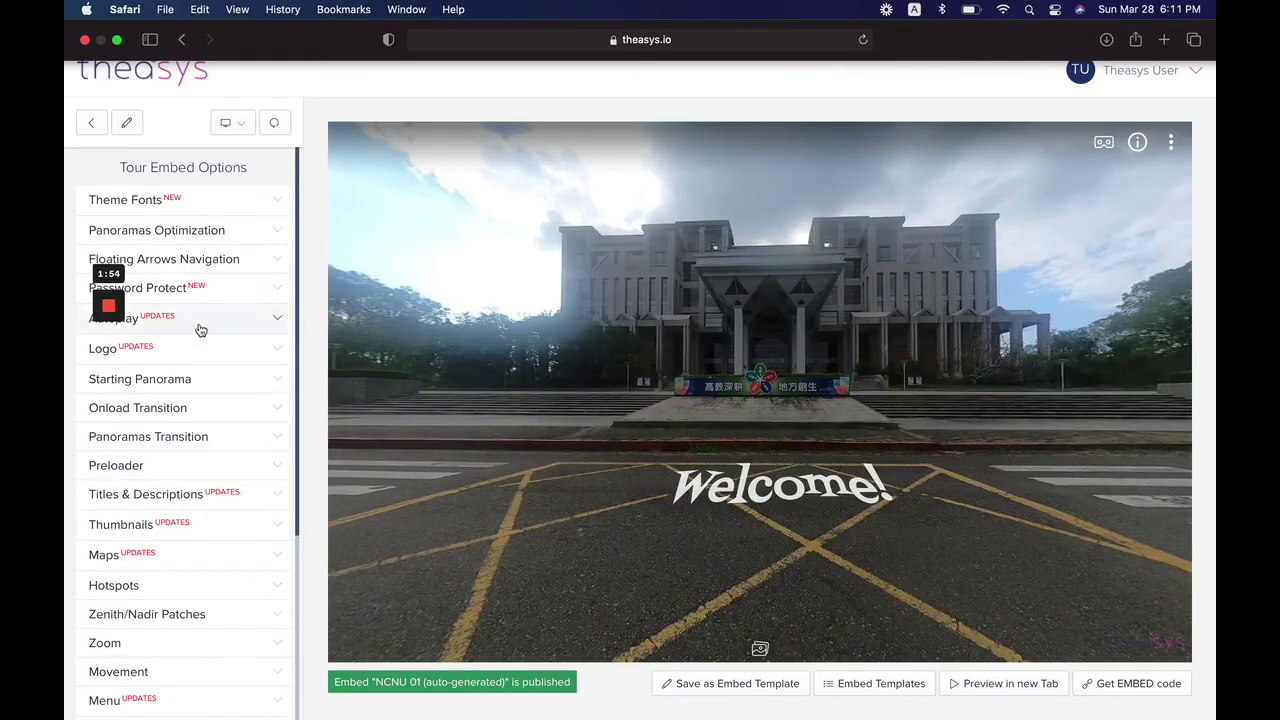
# Under Background Sound, turn on Force for all Panoramas, AutoPlay and Loop.
pyautogui.scroll(-3, 199, 333)
pyautogui.scroll(-3, 199, 333)
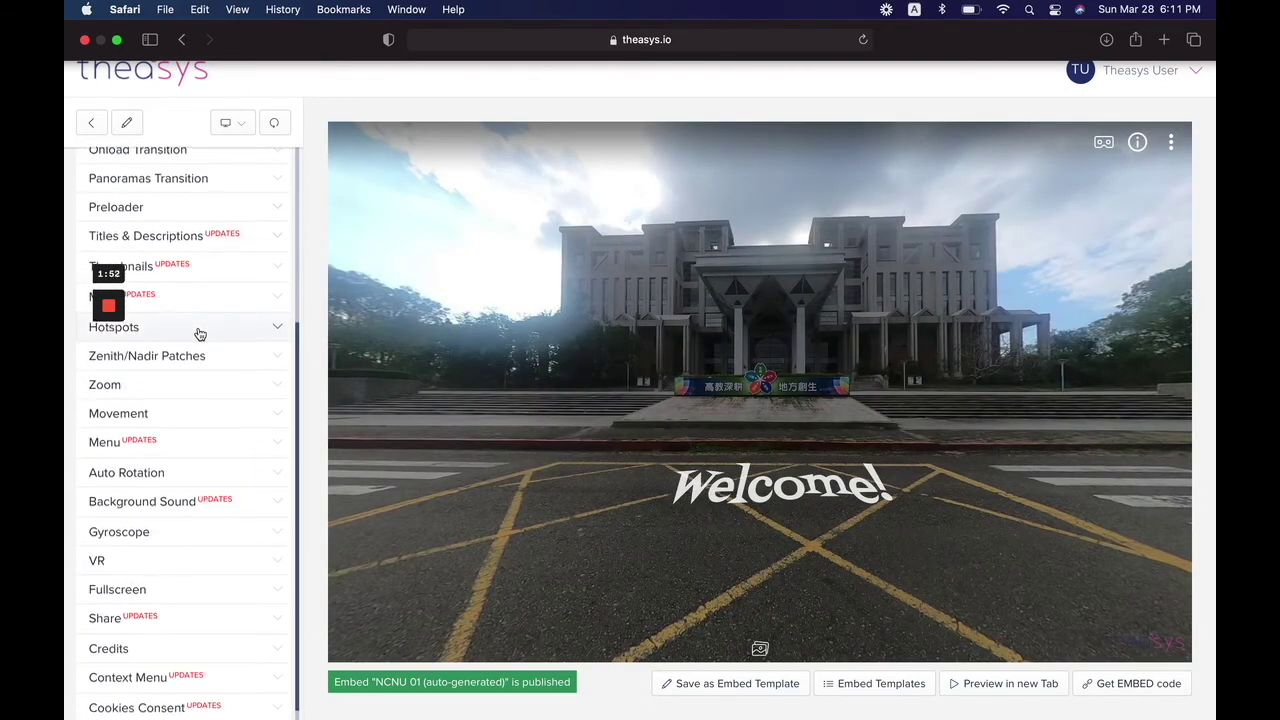
pyautogui.click(189, 497)
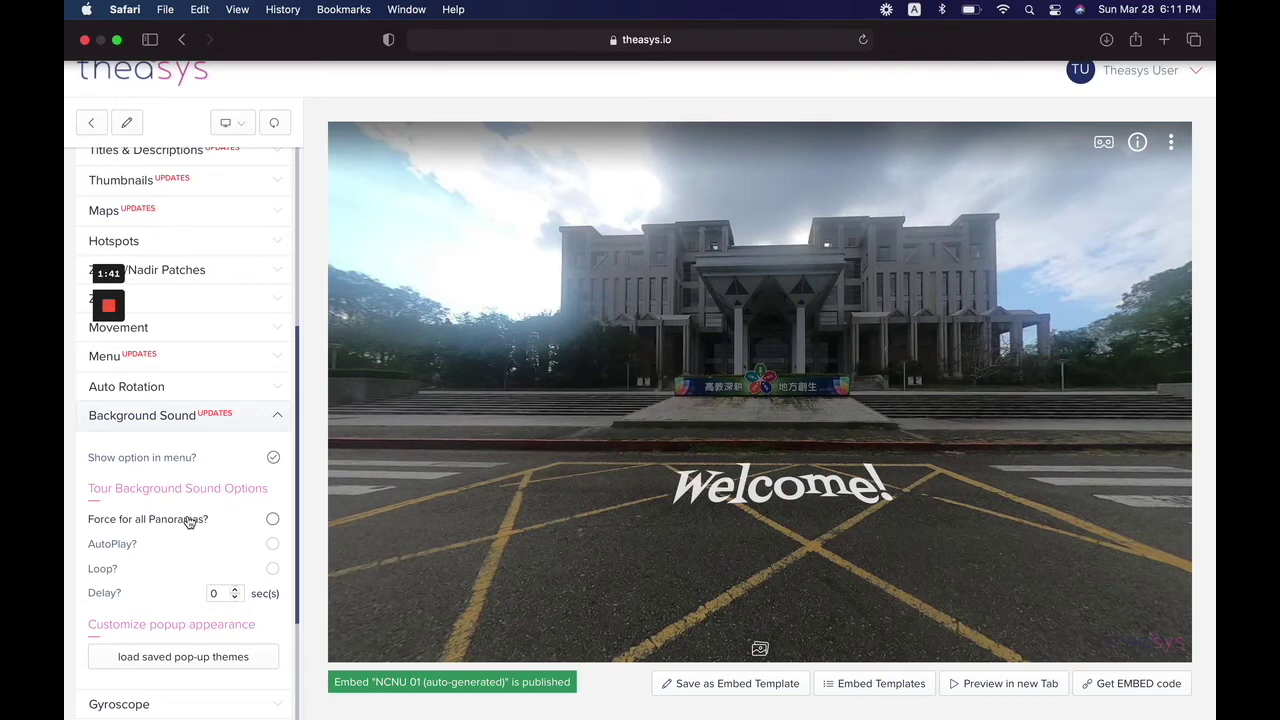
pyautogui.click(272, 520)
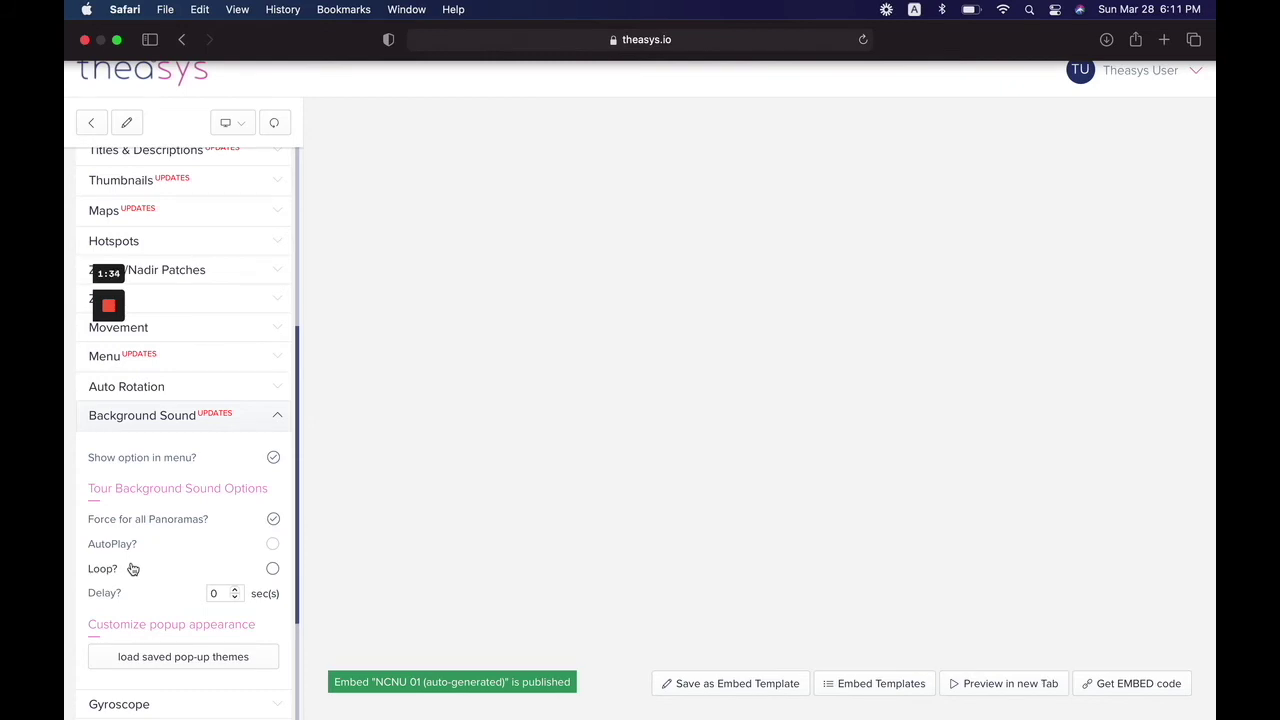
pyautogui.click(271, 544)
pyautogui.click(274, 571)
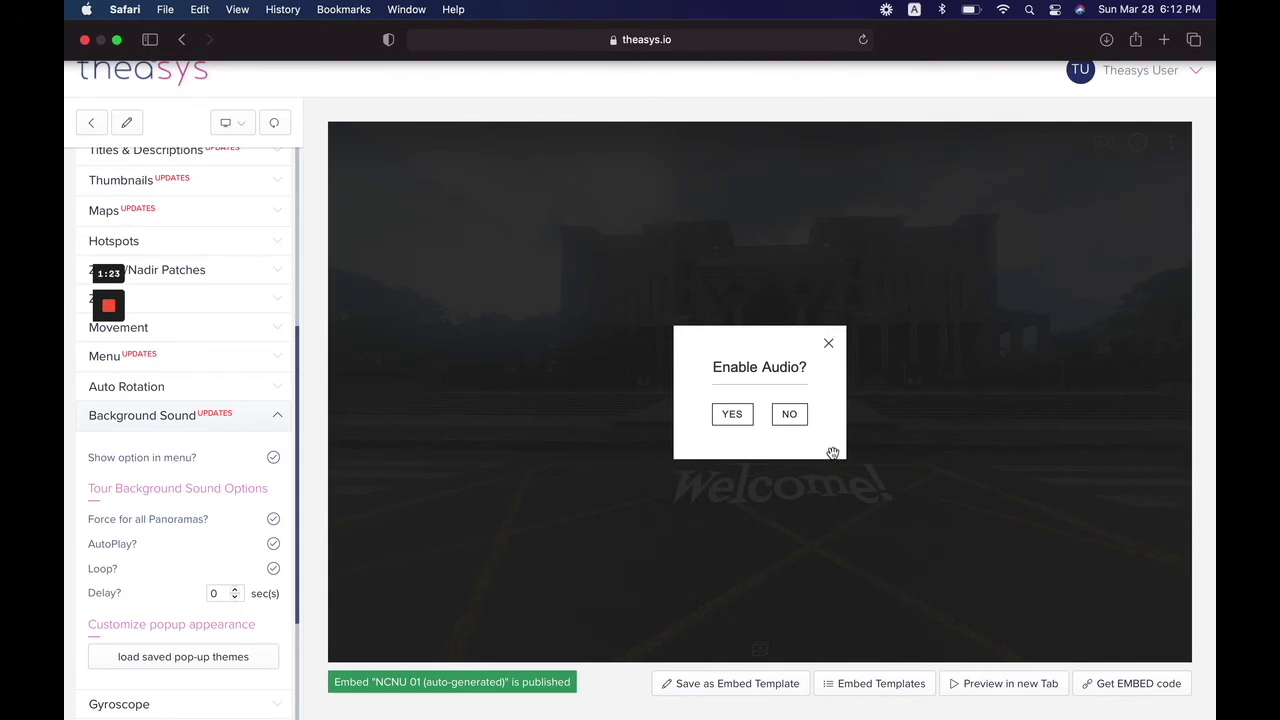
# Enable audio in the preview and cycle through all five panoramas, returning to Welcome.
pyautogui.click(733, 418)
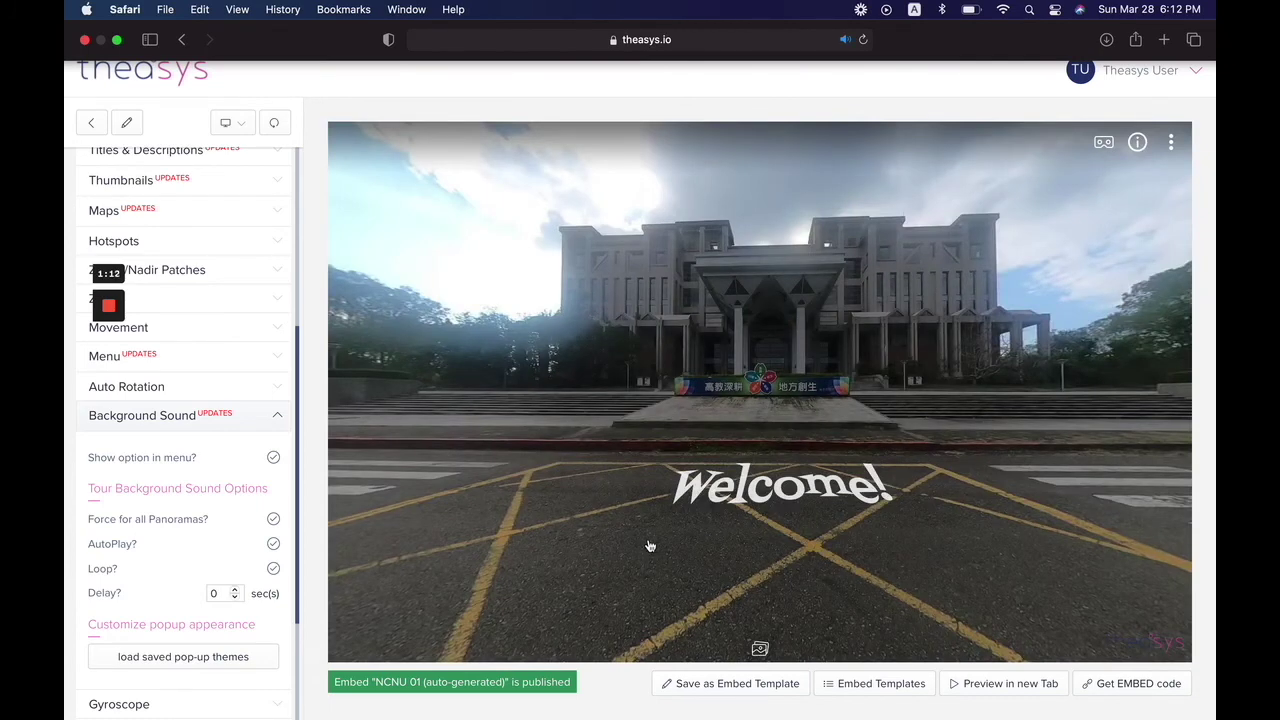
pyautogui.click(760, 649)
pyautogui.click(648, 622)
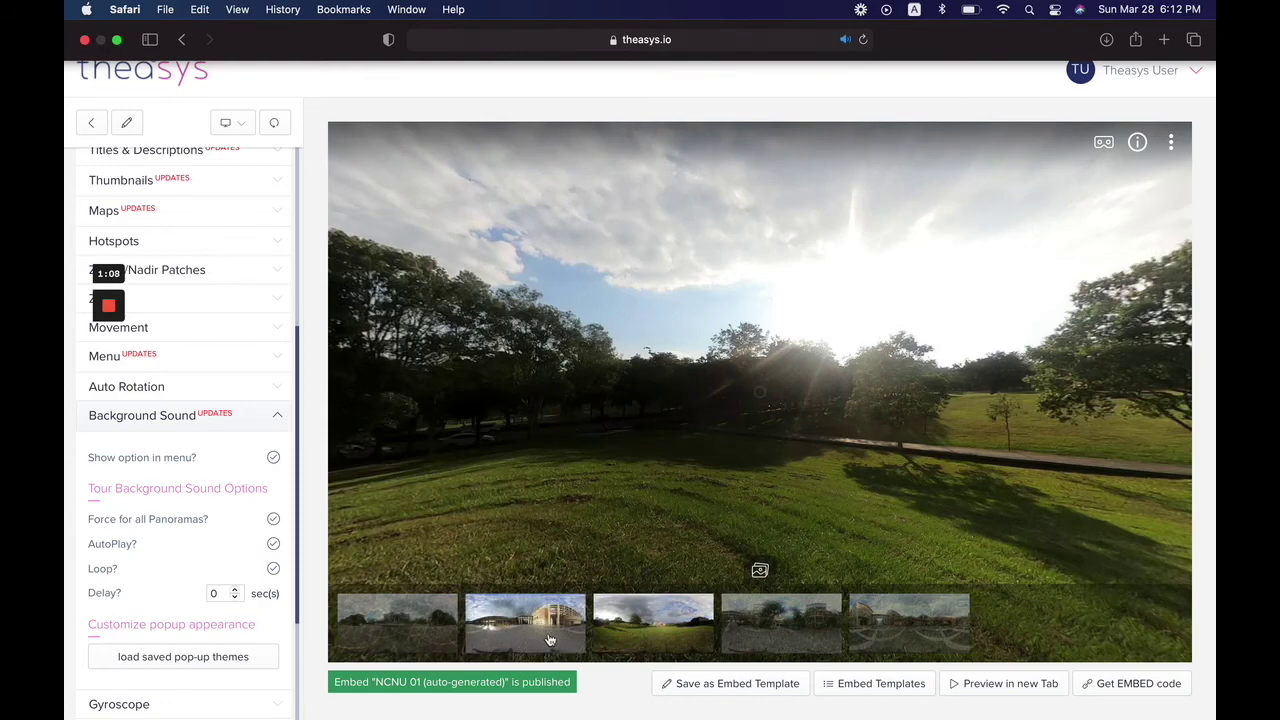
pyautogui.click(549, 640)
pyautogui.click(785, 634)
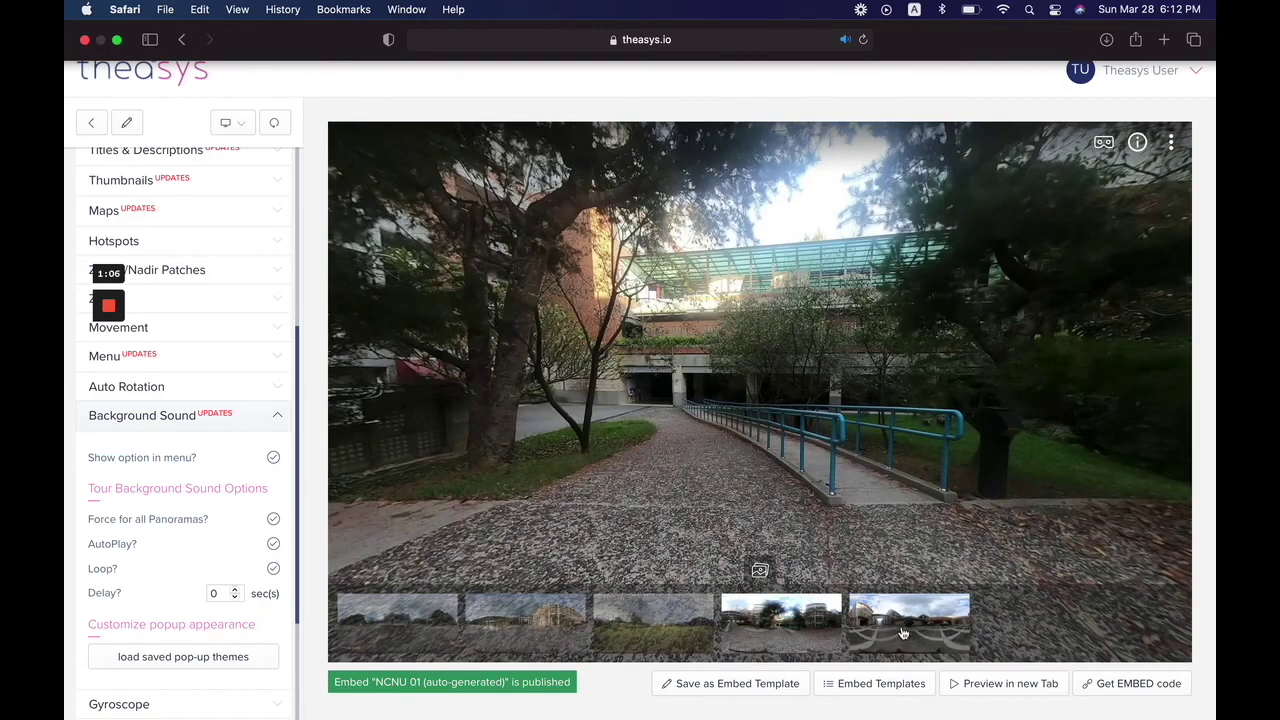
pyautogui.click(902, 633)
pyautogui.click(400, 625)
pyautogui.click(761, 570)
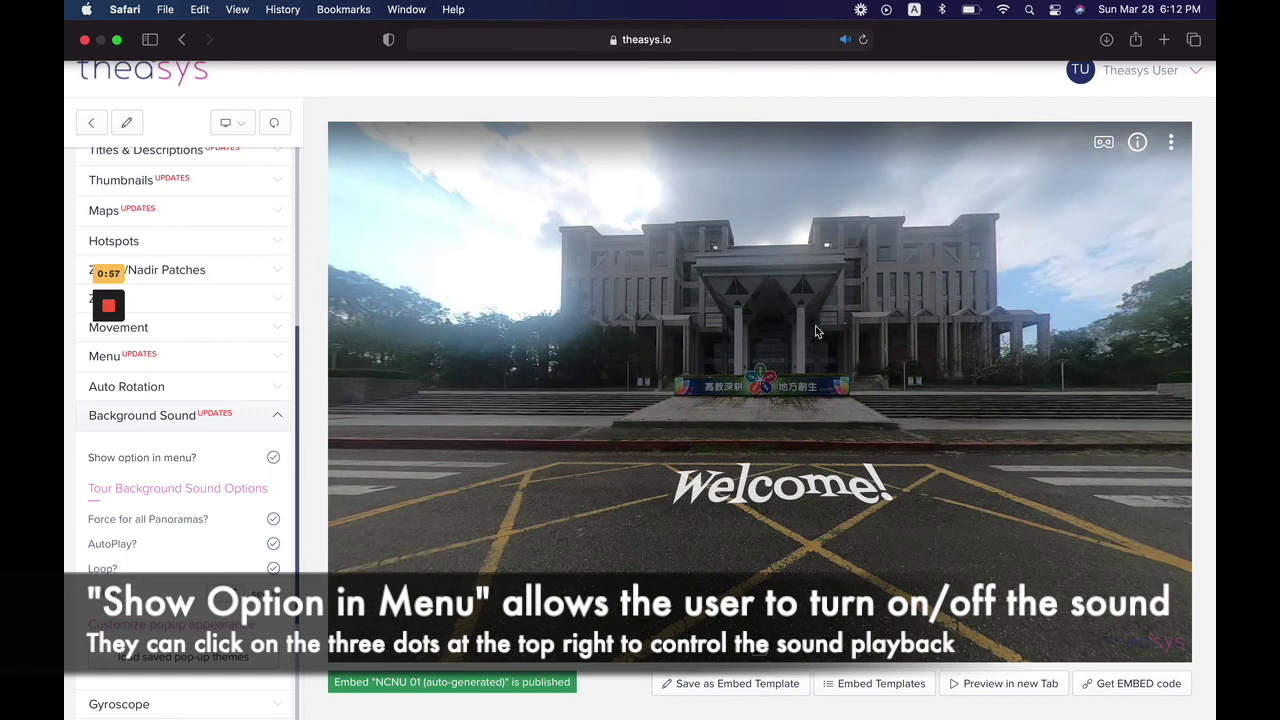
# Check the viewer menu and toggle Background Sound's 'Show option in menu?' off and back on.
pyautogui.click(1172, 145)
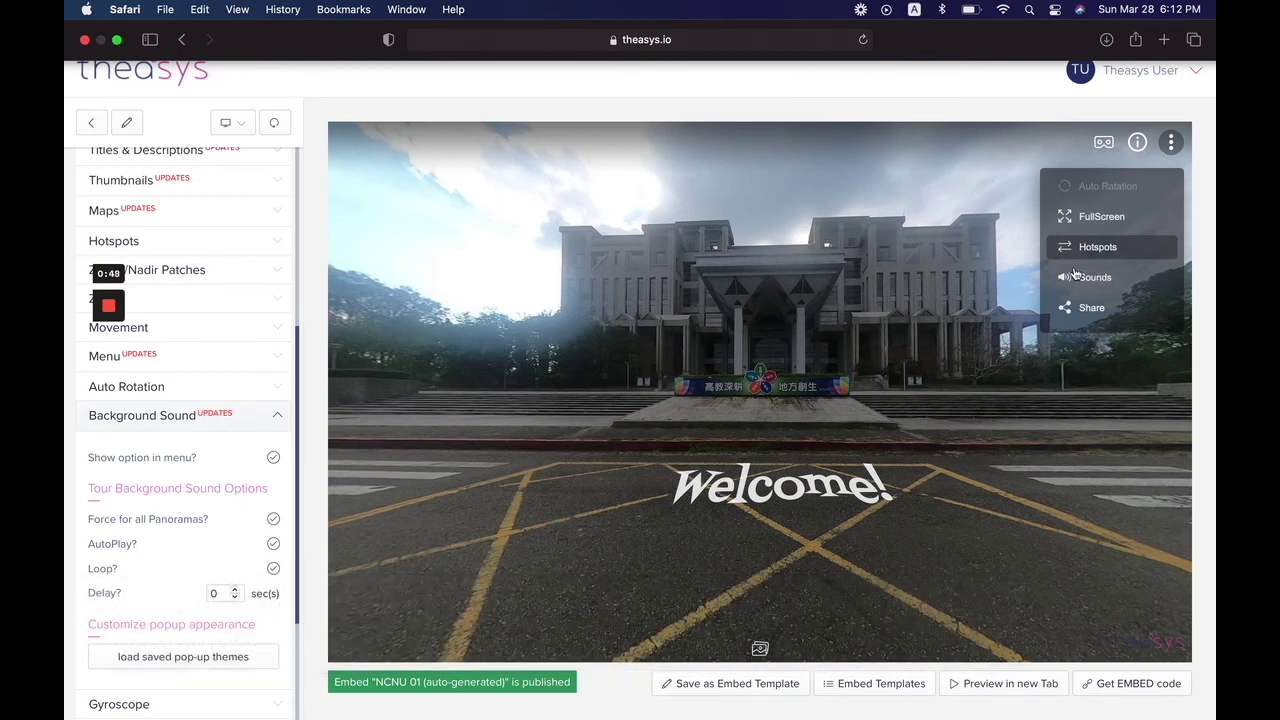
pyautogui.click(273, 458)
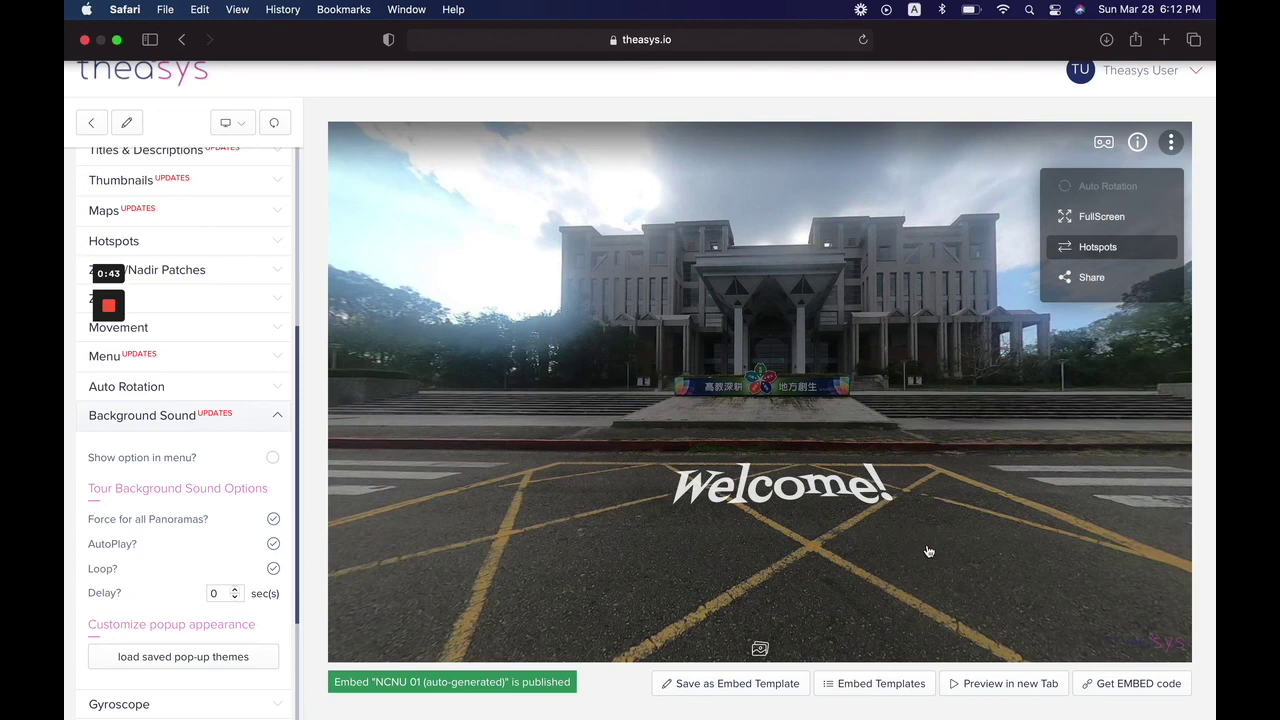
pyautogui.click(273, 458)
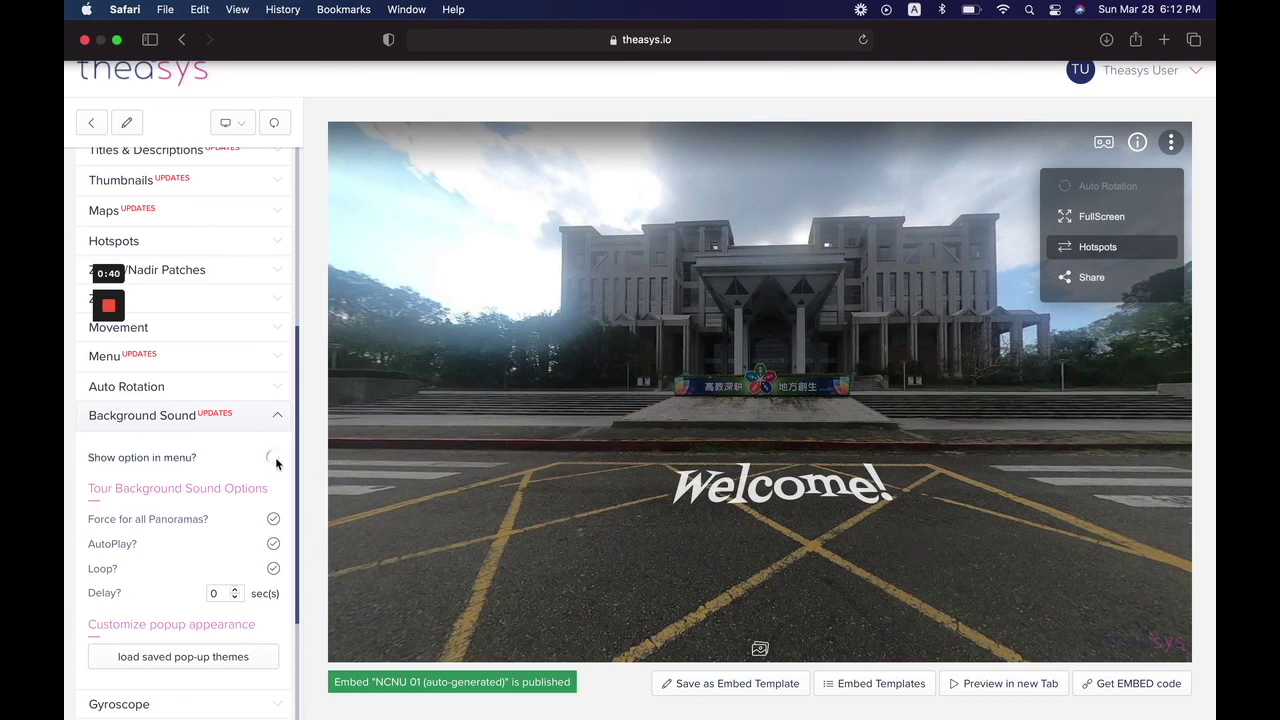